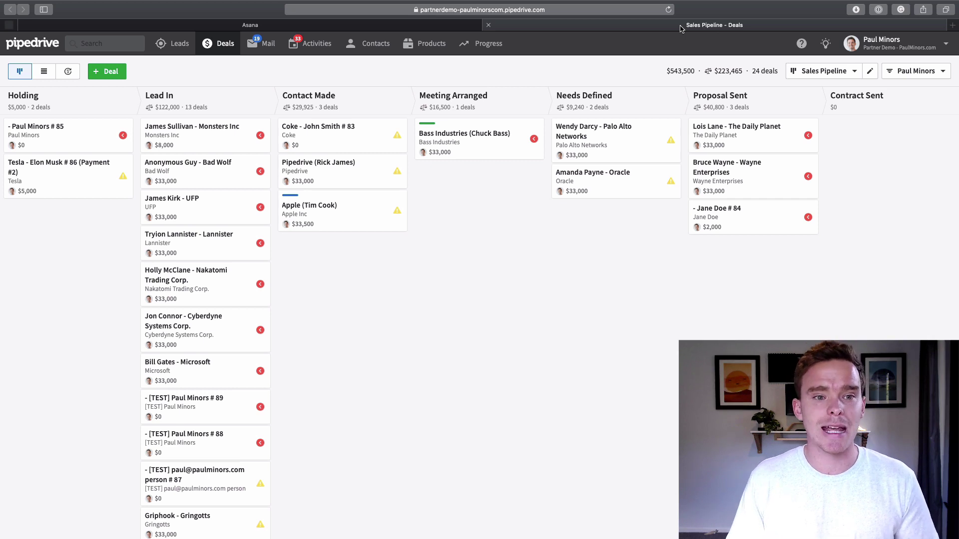
Open the Bass Industries (Chuck Bass) deal and delete its old Follow up call.
{"action": "left_click", "coordinate": [310, 43]}
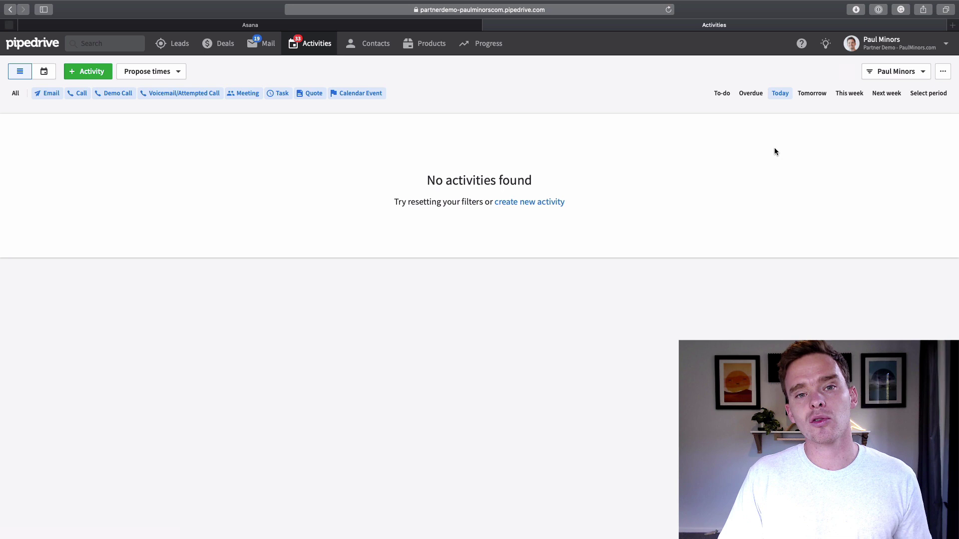
{"action": "left_click", "coordinate": [215, 44]}
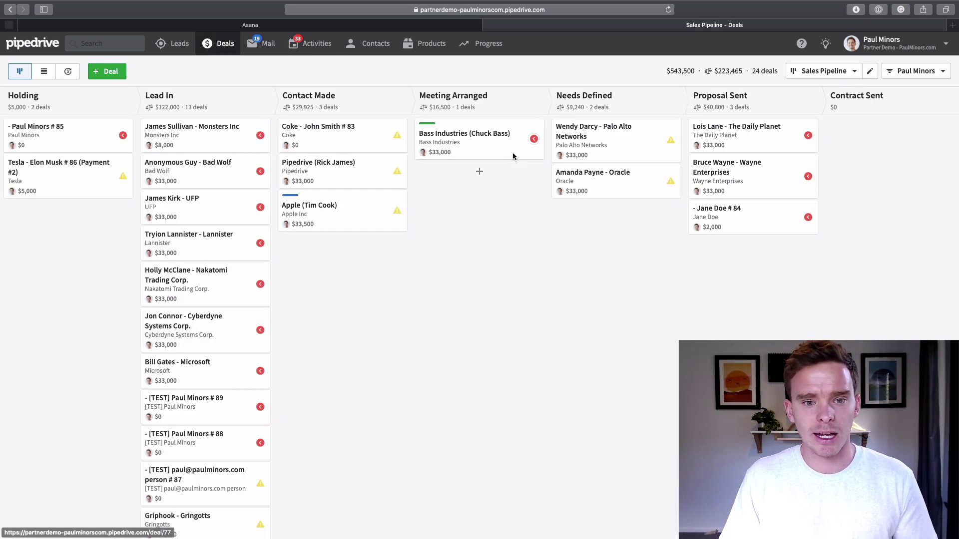
{"action": "left_click", "coordinate": [494, 141]}
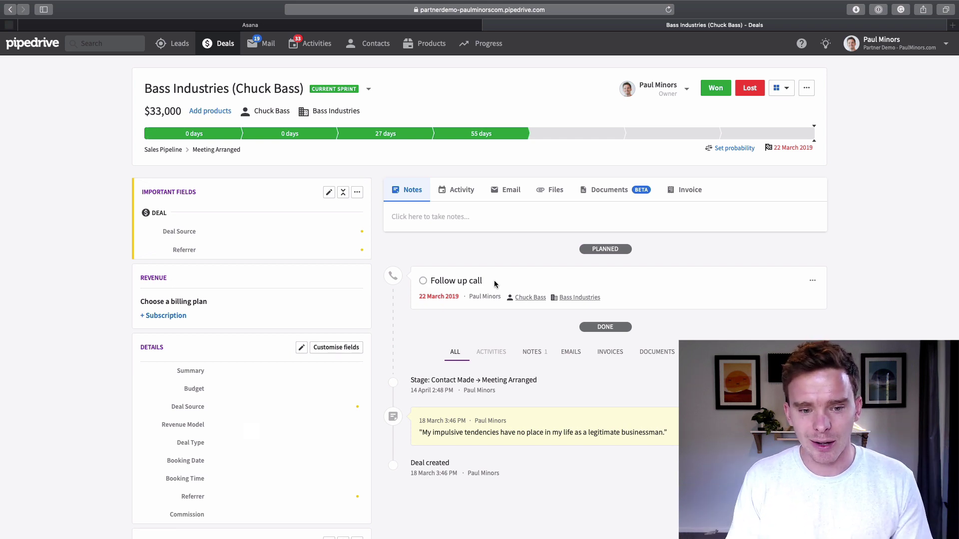
{"action": "left_click", "coordinate": [813, 281]}
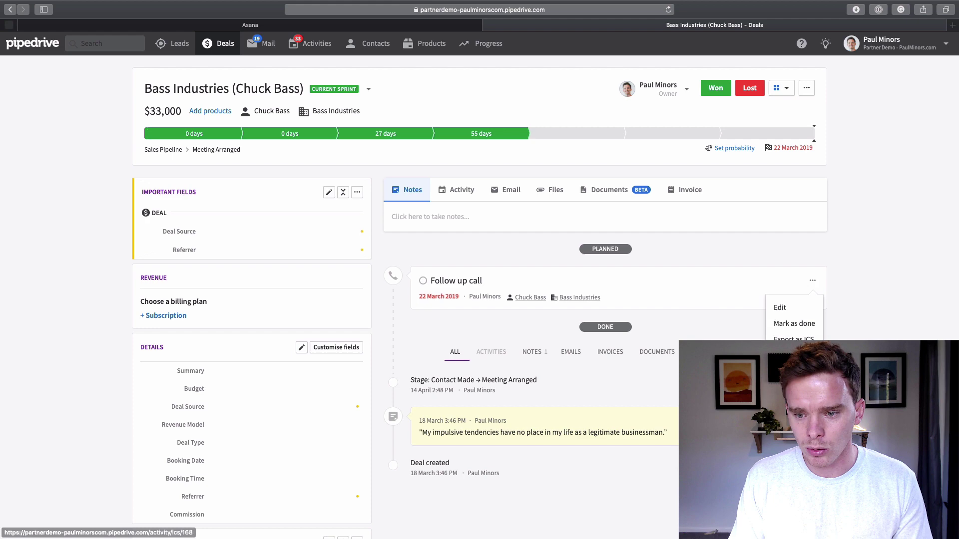
{"action": "left_click", "coordinate": [779, 327]}
{"action": "left_click", "coordinate": [567, 296]}
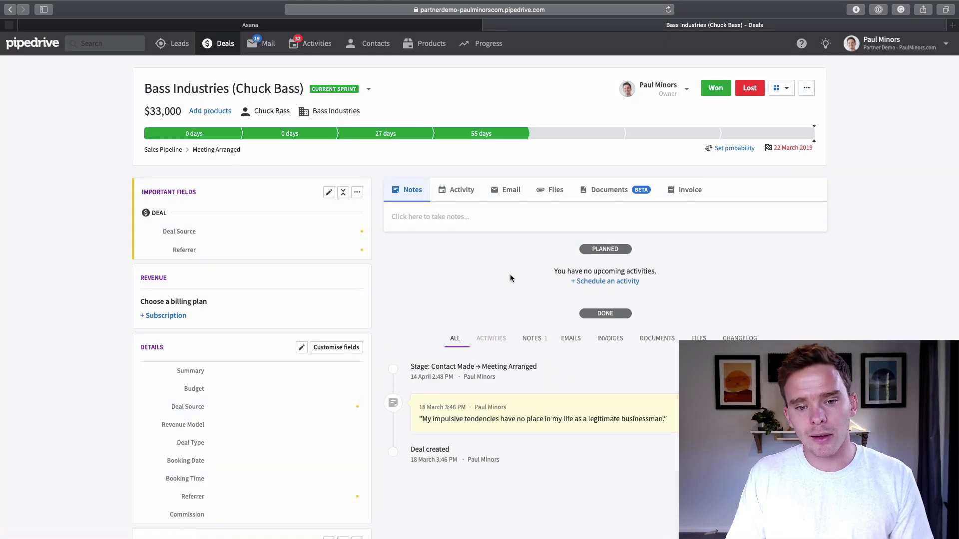
Schedule a new Call activity on the deal for 17 June 2020.
{"action": "left_click", "coordinate": [456, 194]}
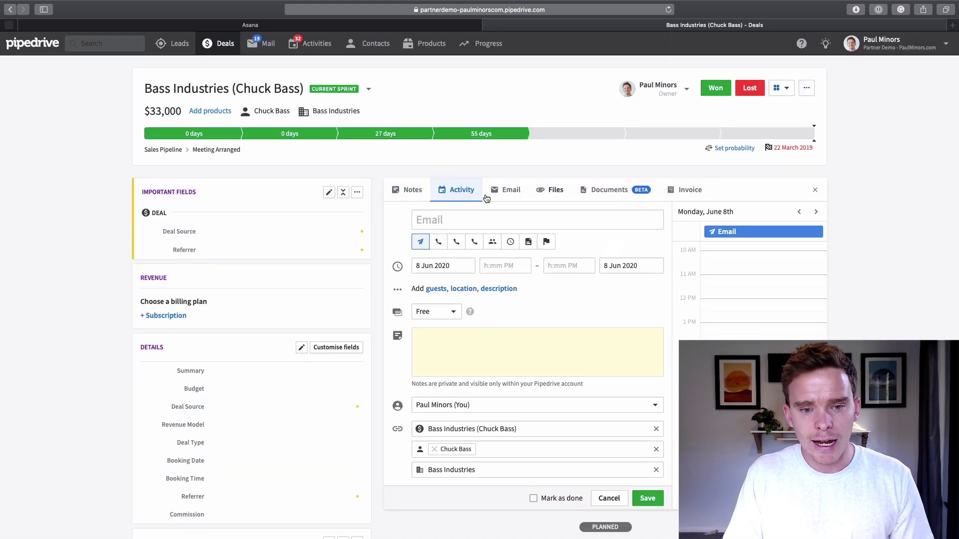
{"action": "left_click", "coordinate": [439, 242]}
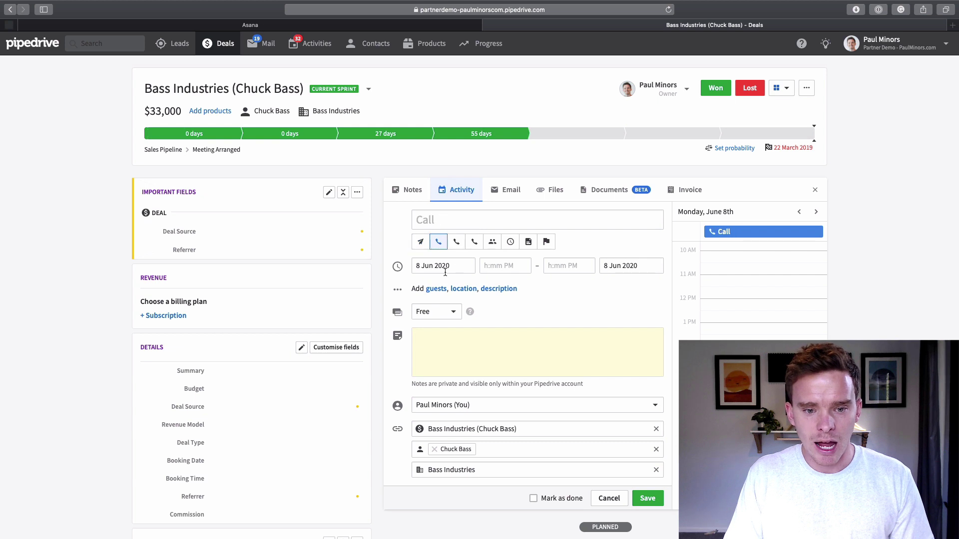
{"action": "left_click", "coordinate": [435, 266]}
{"action": "left_click", "coordinate": [458, 364]}
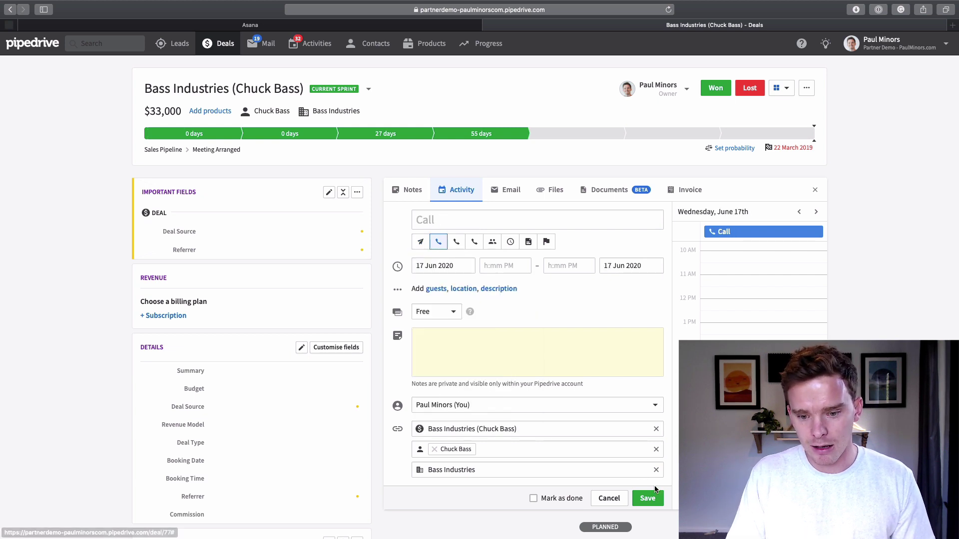
{"action": "left_click", "coordinate": [648, 498]}
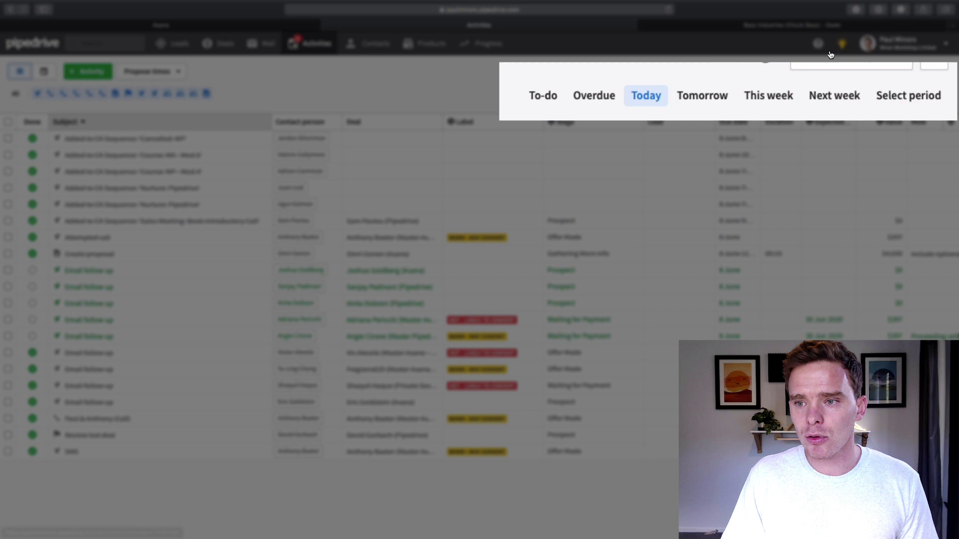
Review activities due tomorrow, this week and today, then return to the deals board.
{"action": "left_click", "coordinate": [707, 97]}
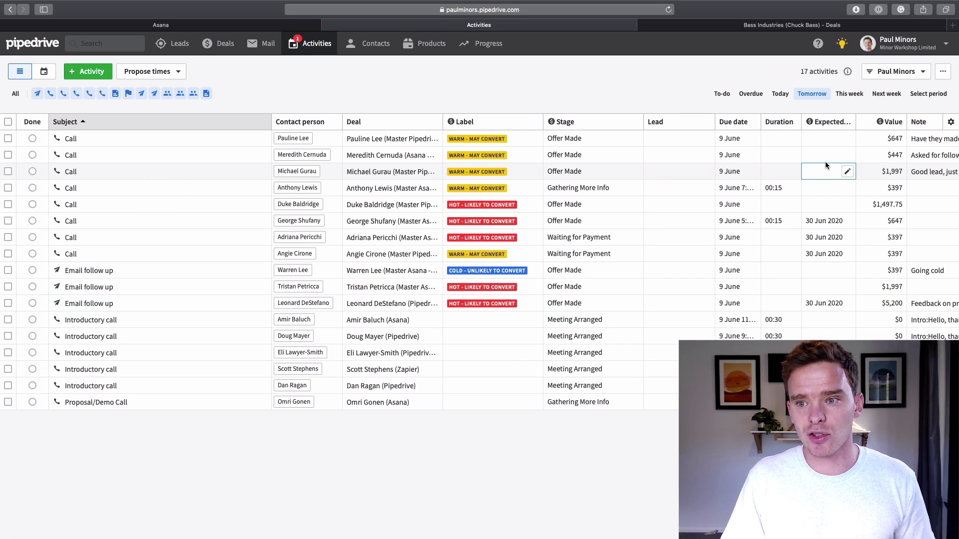
{"action": "left_click", "coordinate": [853, 95]}
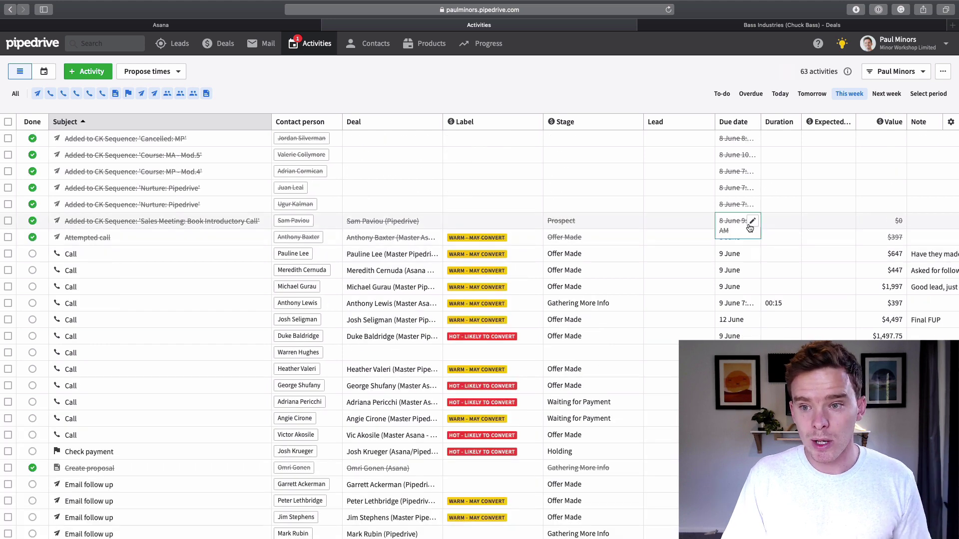
{"action": "left_click", "coordinate": [779, 95]}
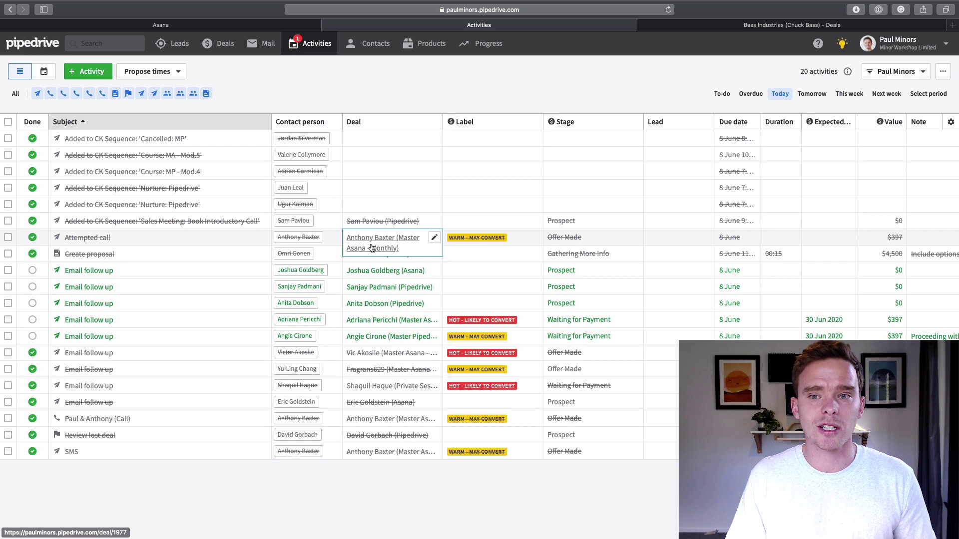
{"action": "key", "text": "ctrl+Tab"}
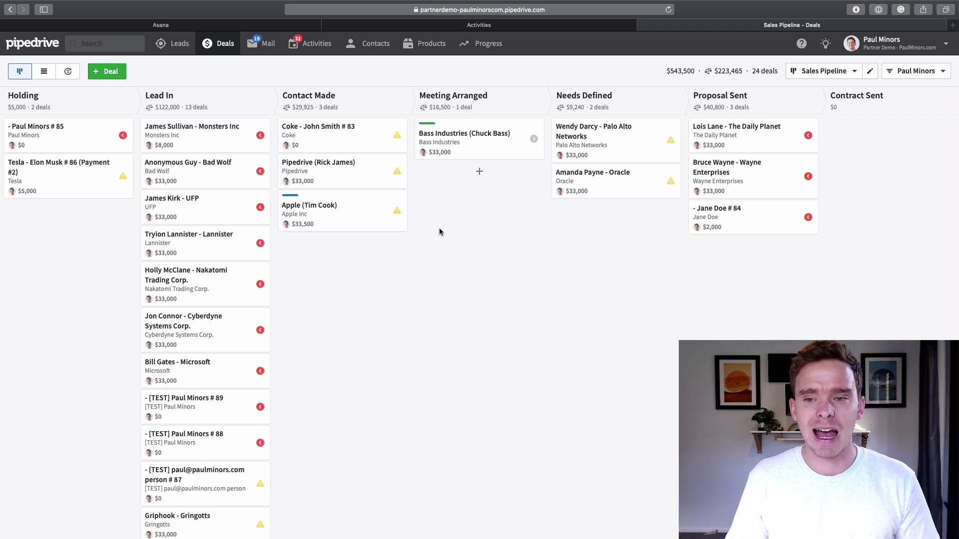
Drop a deal card back in place and switch to today's activities list.
{"action": "mouse_move", "coordinate": [623, 176]}
{"action": "left_mouse_down"}
{"action": "mouse_move", "coordinate": [606, 195]}
{"action": "mouse_move", "coordinate": [607, 184]}
{"action": "left_mouse_up"}
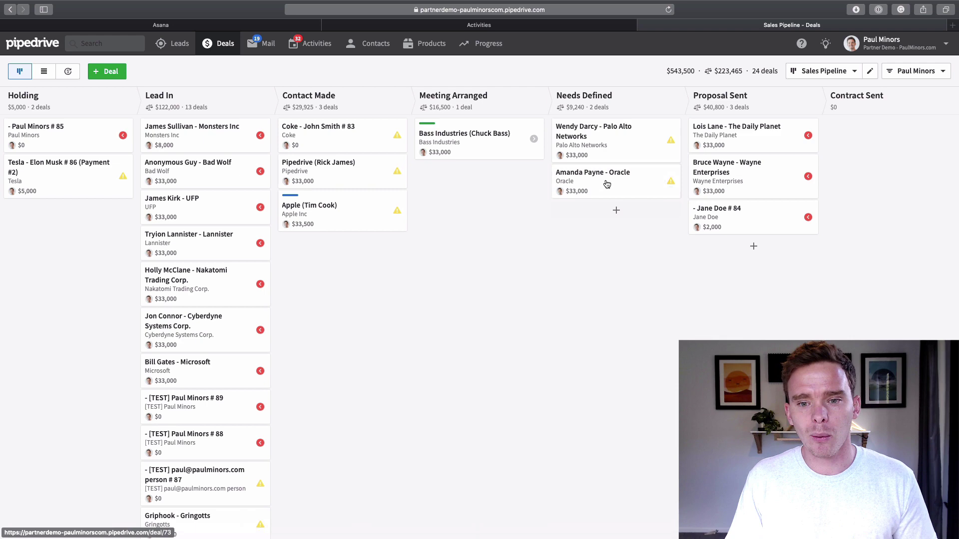
{"action": "left_click", "coordinate": [483, 29]}
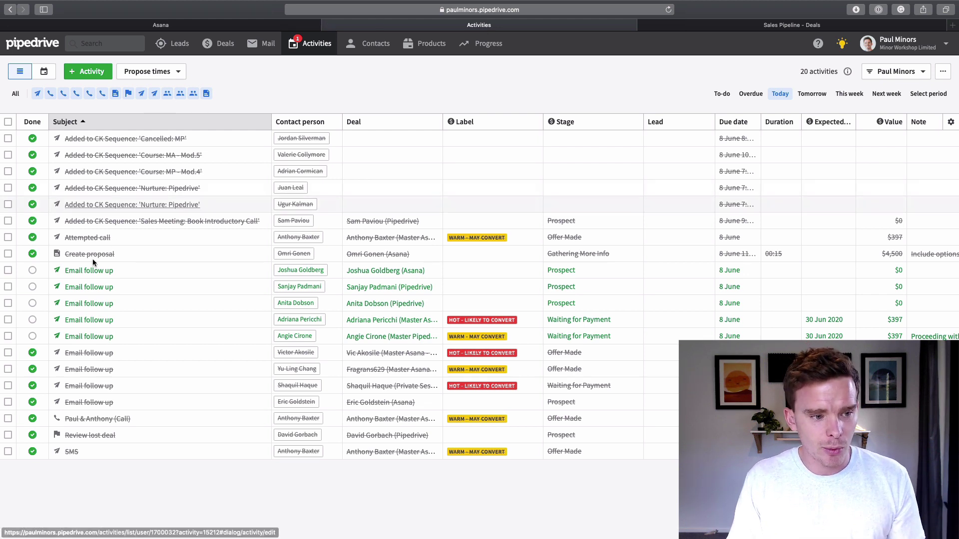
Mark an open Email follow up activity as done.
{"action": "left_click", "coordinate": [32, 270]}
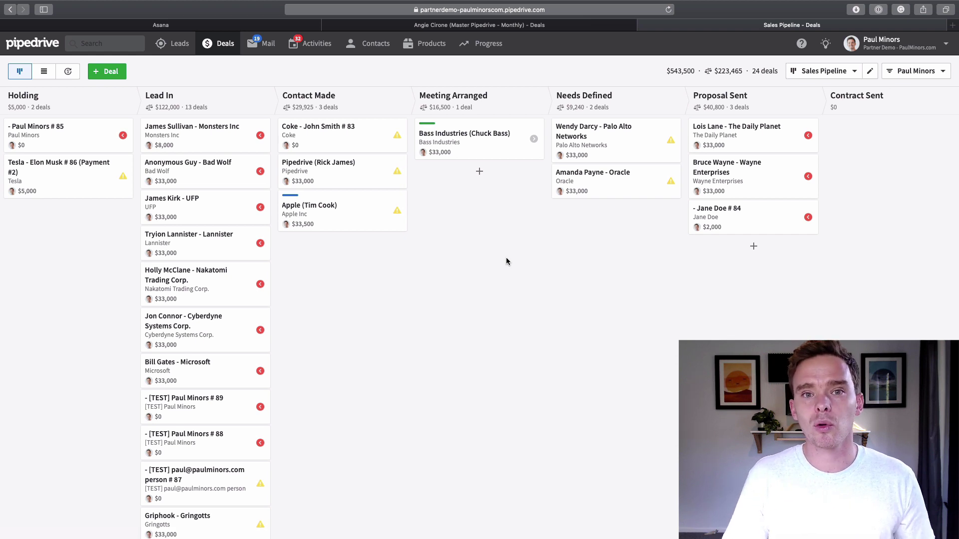
{"action": "left_click", "coordinate": [263, 44]}
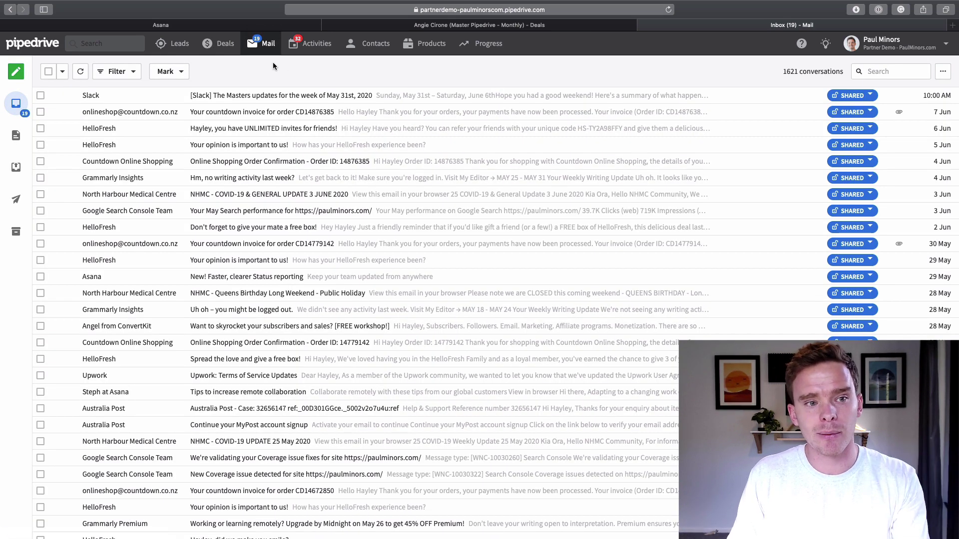
{"action": "left_click", "coordinate": [219, 44]}
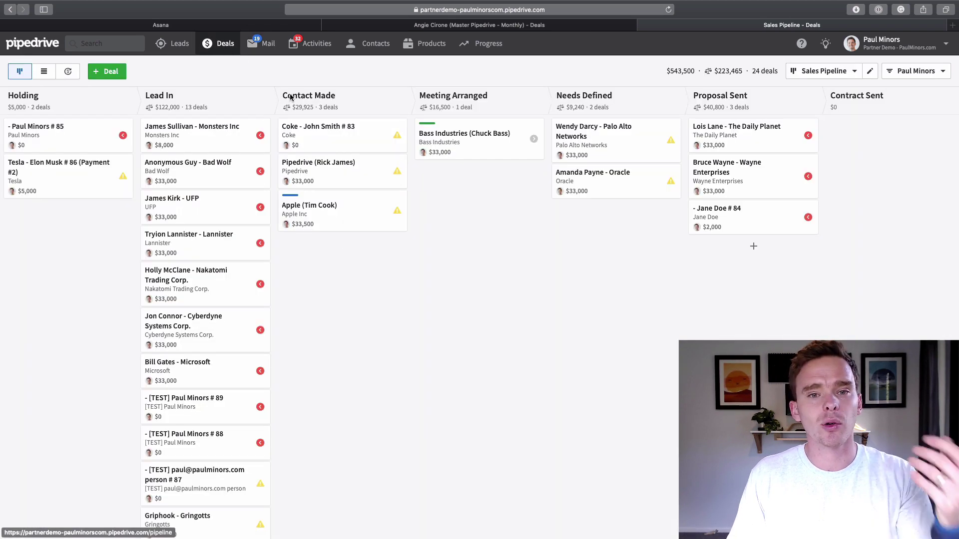
Save a new note with the Lorem ipsum paragraph on the Bass Industries deal.
{"action": "left_click", "coordinate": [476, 160]}
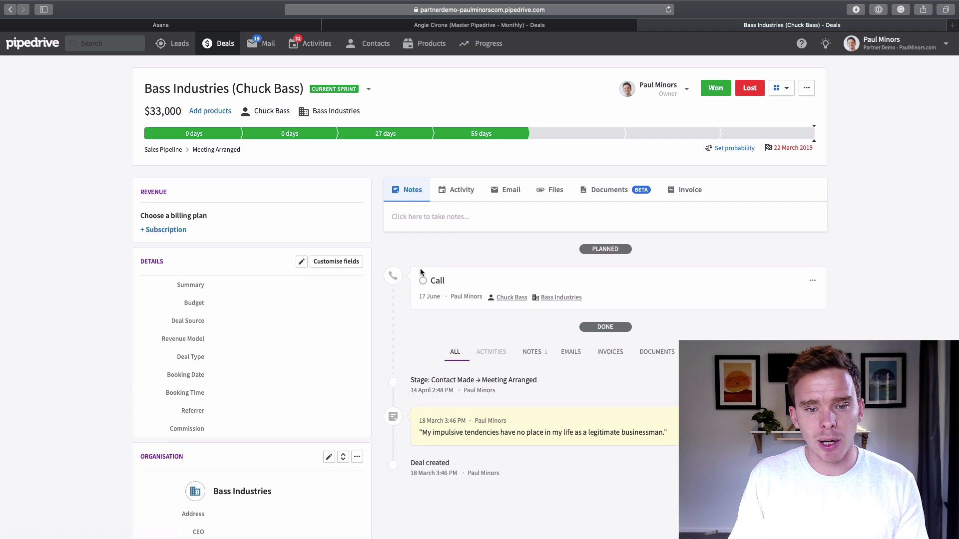
{"action": "left_click", "coordinate": [458, 220]}
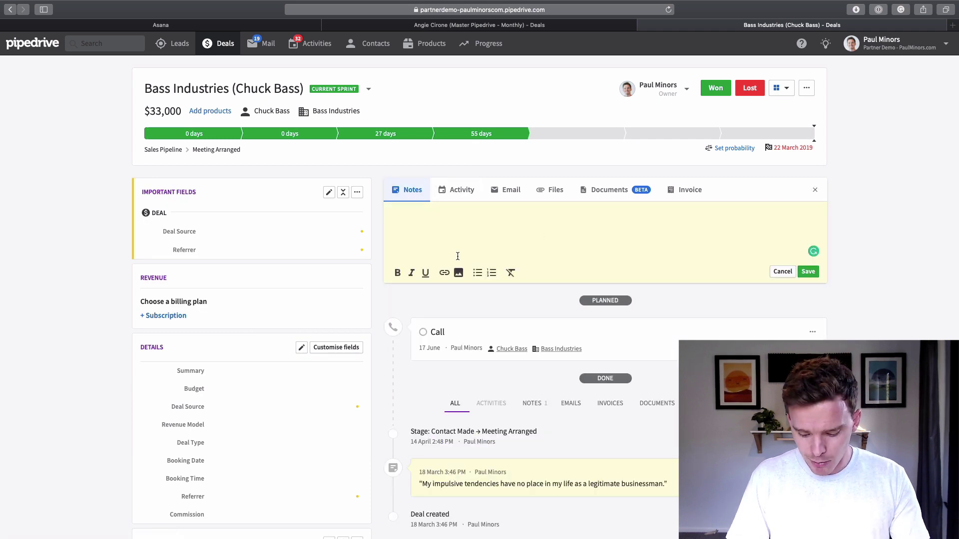
{"action": "type", "text": "\"Lorem ipsum dolor sit amet, consectetur adipiscing elit, sed do eiusmod tempor incididunt ut labore et dolore magna aliqua. Ut enim ad minim veniam, quis nostrud exercitation ullamco laboris nisi ut aliquip ex ea commodo consequat. Duis aute irure dolor in reprehenderit in voluptate velit esse cillum dolore eu fugiat nulla pariatur. Excepteur sint occaecat cupidatat non proident, sunt in culpa qui officia deserunt mollit anim id est laborum.\""}
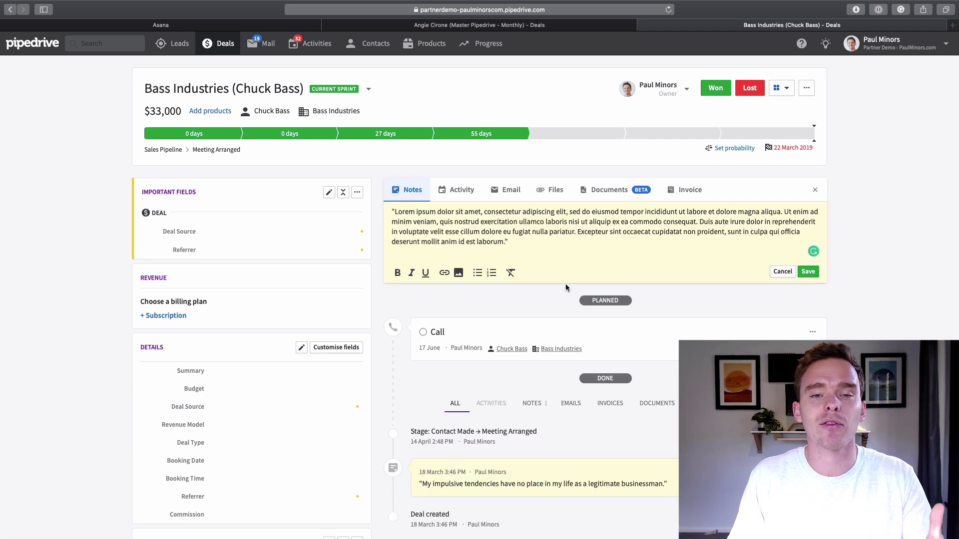
{"action": "left_click", "coordinate": [805, 272]}
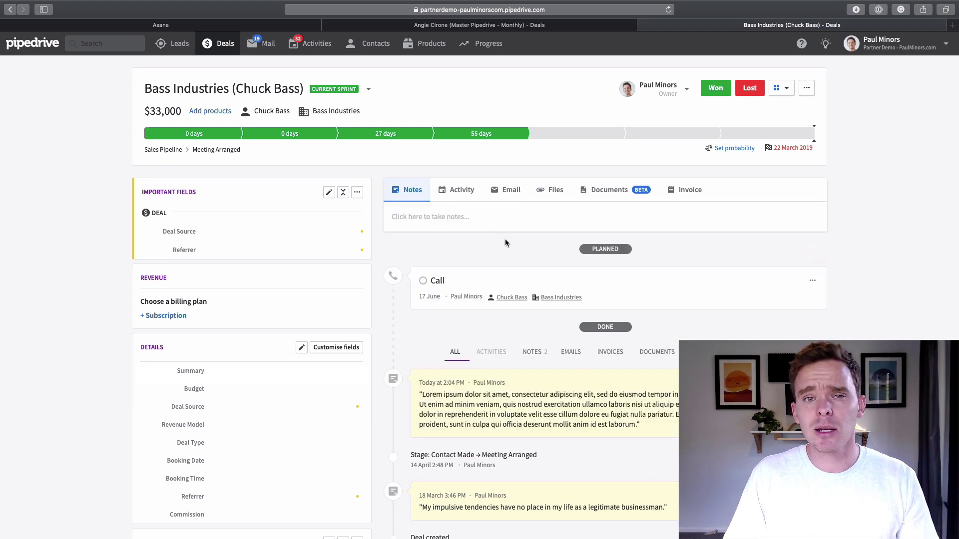
{"action": "scroll", "coordinate": [513, 244], "scroll_direction": "down", "scroll_amount": 3}
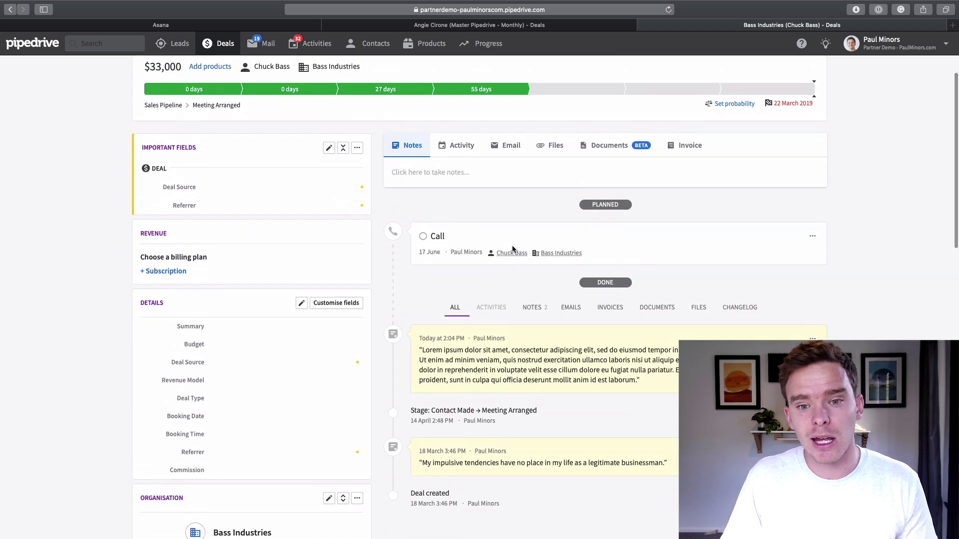
Open the deal's Files upload panel and collapse it again.
{"action": "left_click", "coordinate": [551, 145]}
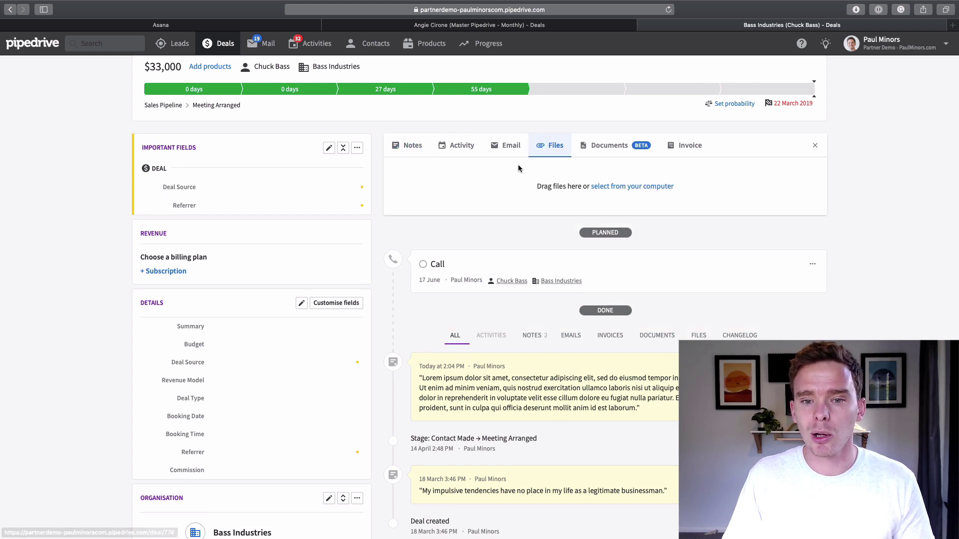
{"action": "left_click", "coordinate": [861, 203]}
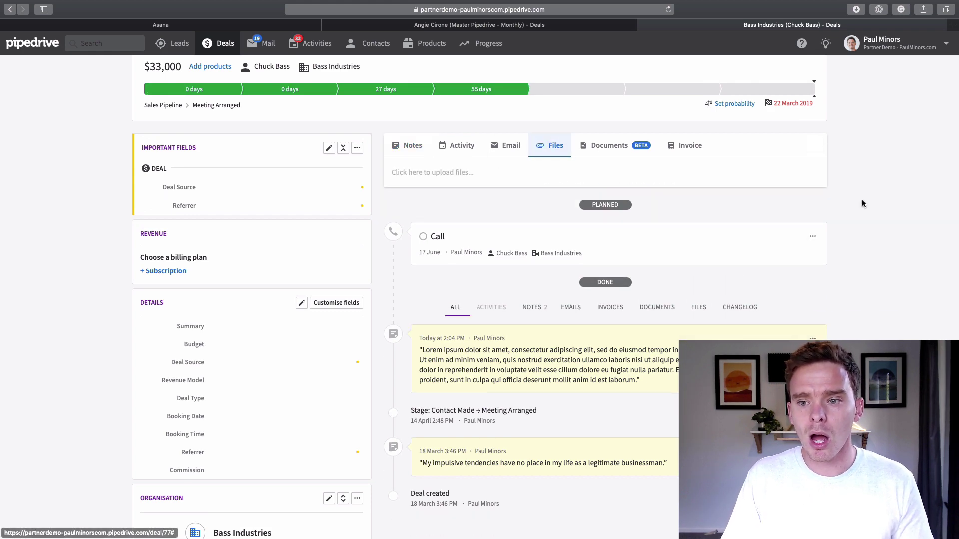
{"action": "scroll", "coordinate": [764, 221], "scroll_direction": "up", "scroll_amount": 3}
{"action": "scroll", "coordinate": [203, 214], "scroll_direction": "down", "scroll_amount": 5}
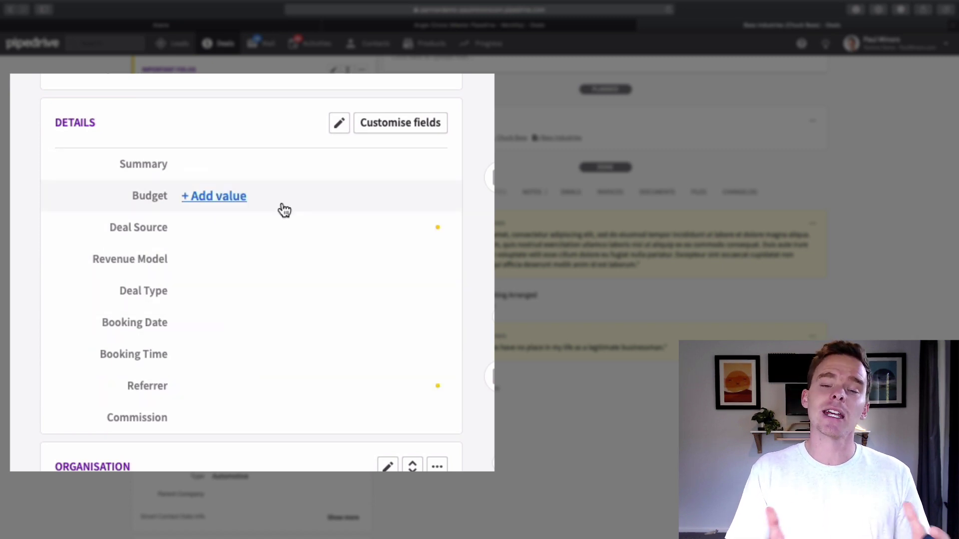
Set the deal's Budget to 1,000 and its Revenue Model to Retainer.
{"action": "left_click", "coordinate": [226, 198]}
{"action": "type", "text": "1,00"}
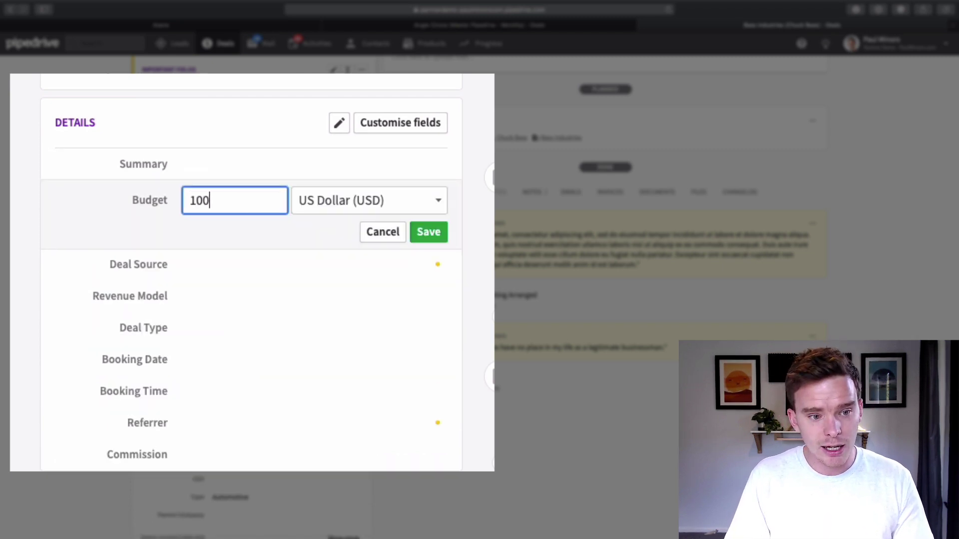
{"action": "type", "text": "0"}
{"action": "key", "text": "Return"}
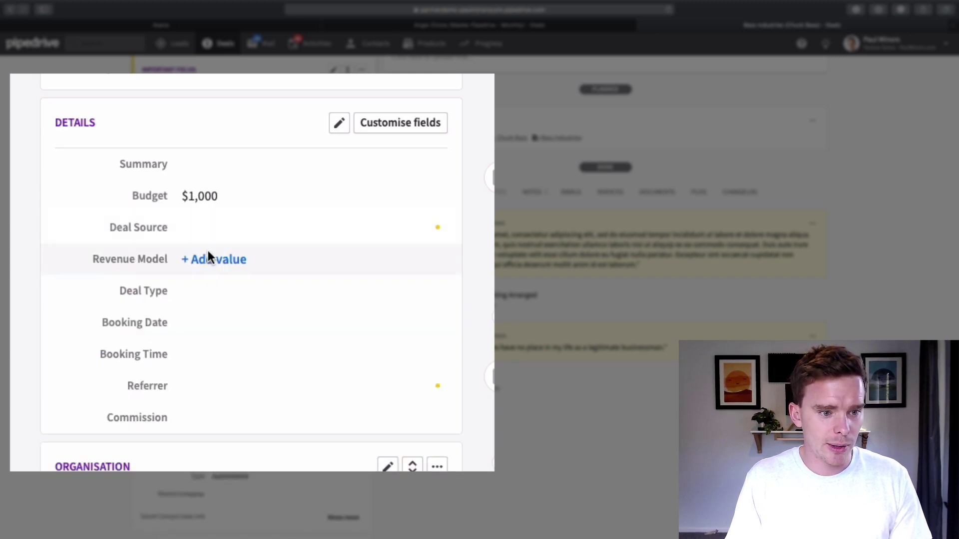
{"action": "left_click", "coordinate": [211, 261]}
{"action": "left_click", "coordinate": [253, 272]}
{"action": "left_click", "coordinate": [260, 366]}
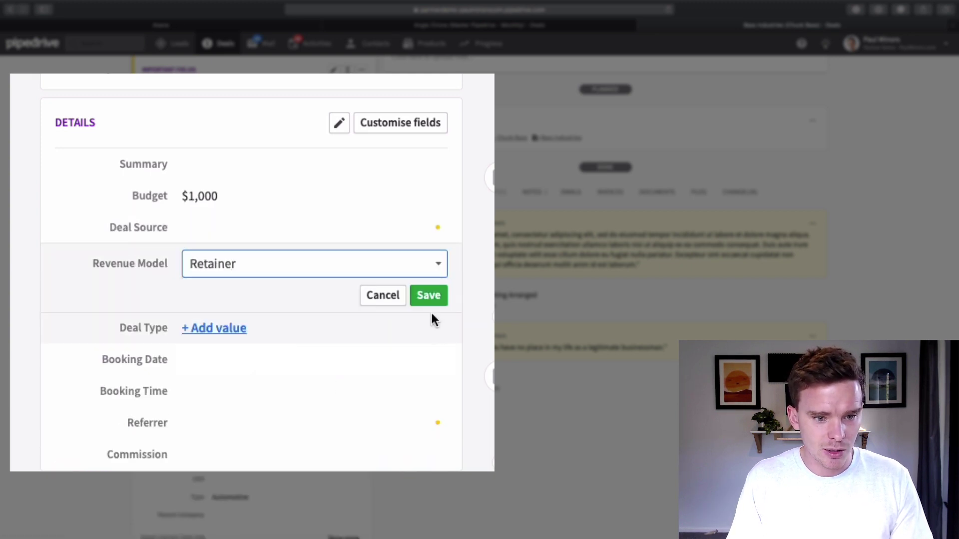
{"action": "left_click", "coordinate": [428, 295]}
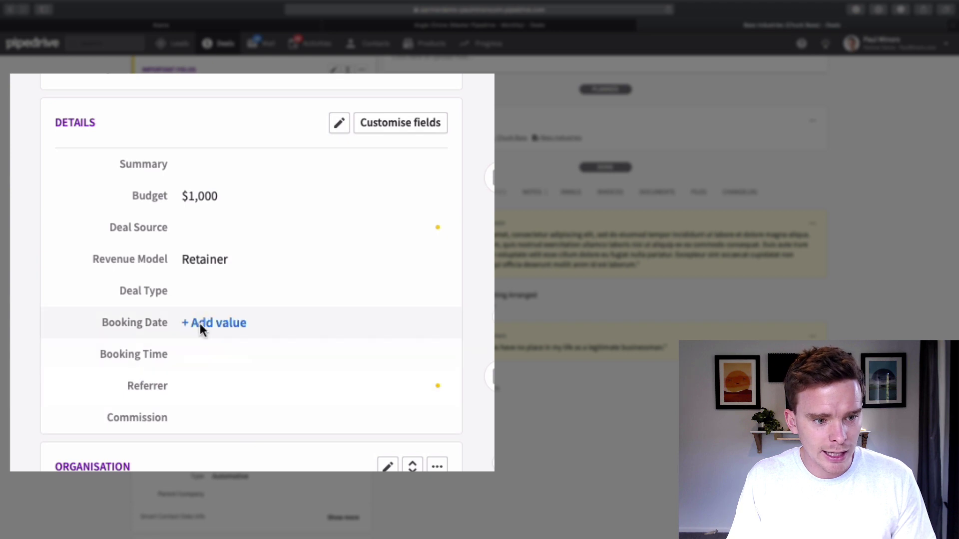
Set the deal's Booking Date to 11 June 2020.
{"action": "left_click", "coordinate": [209, 324]}
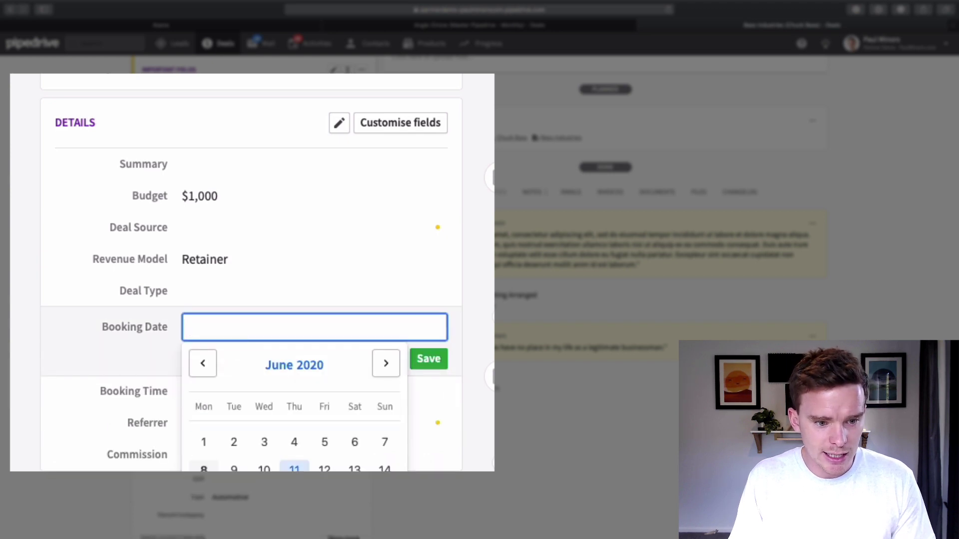
{"action": "left_click", "coordinate": [295, 469]}
{"action": "left_click", "coordinate": [428, 359]}
{"action": "scroll", "coordinate": [481, 279], "scroll_direction": "up", "scroll_amount": 1}
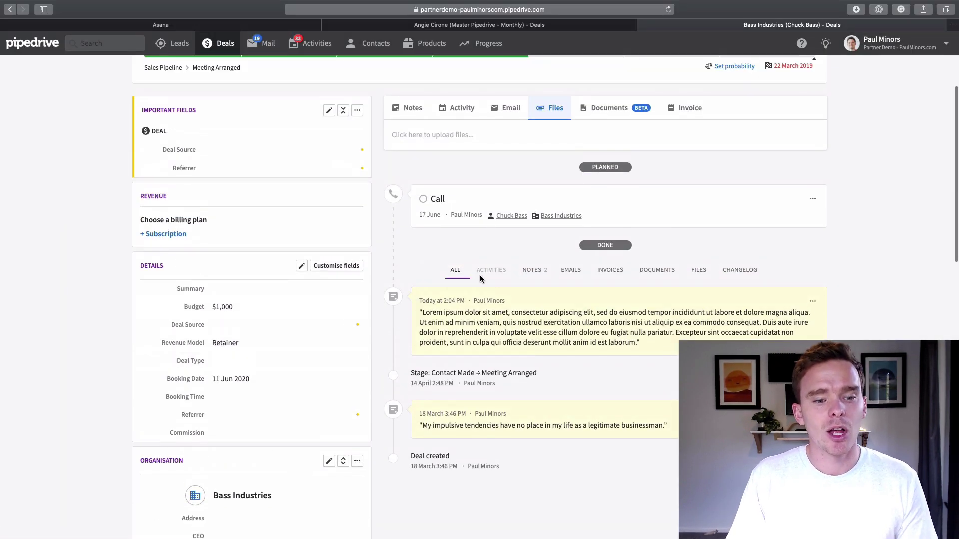
{"action": "scroll", "coordinate": [480, 278], "scroll_direction": "up", "scroll_amount": 2}
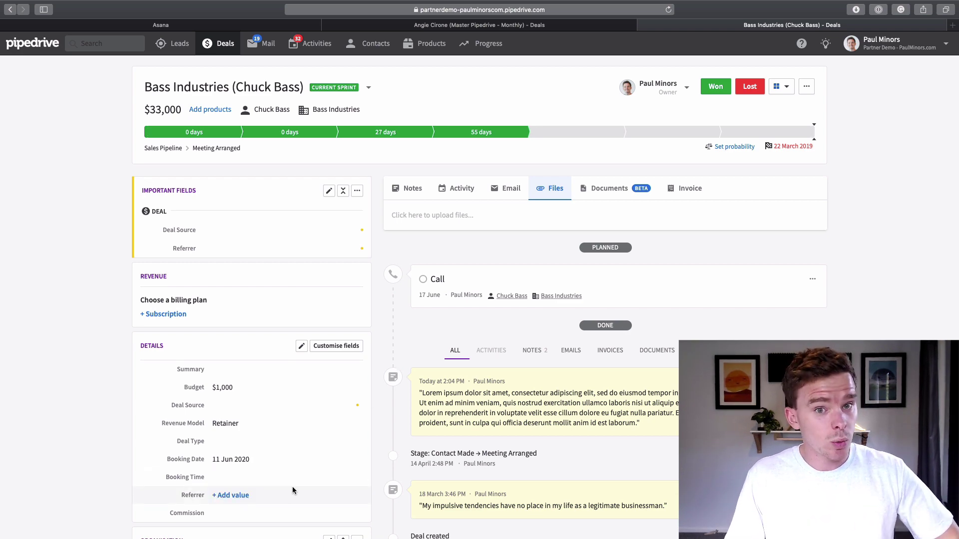
{"action": "scroll", "coordinate": [553, 425], "scroll_direction": "down", "scroll_amount": 5}
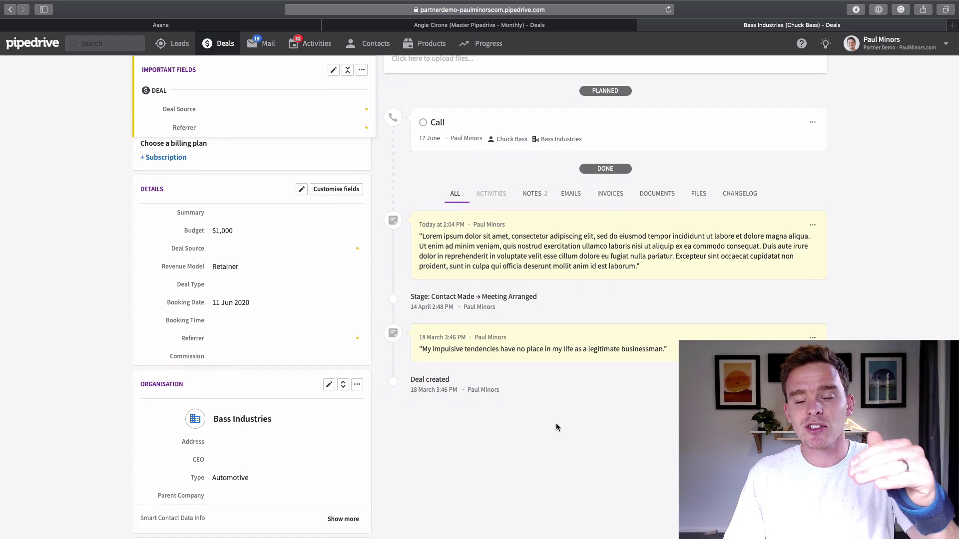
{"action": "scroll", "coordinate": [559, 414], "scroll_direction": "up", "scroll_amount": 4}
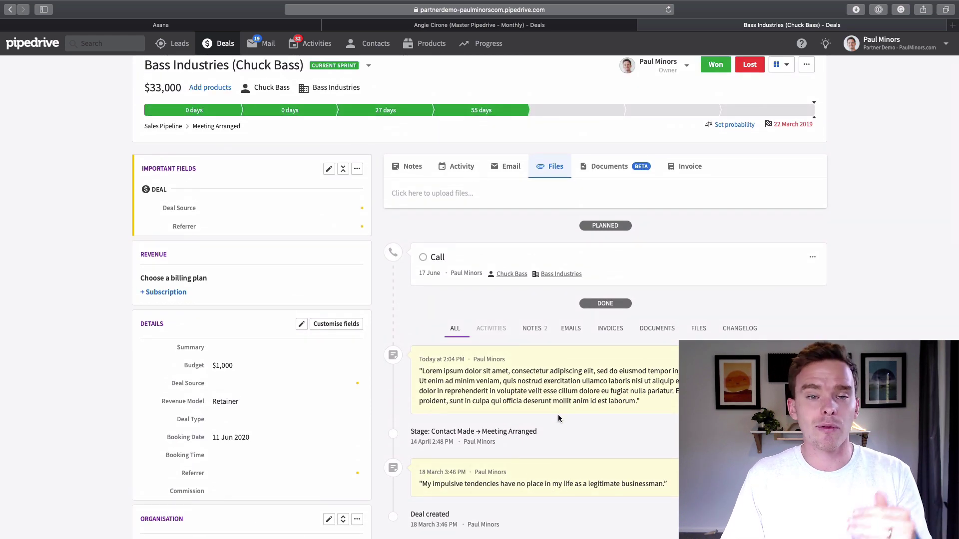
{"action": "scroll", "coordinate": [552, 417], "scroll_direction": "down", "scroll_amount": 1}
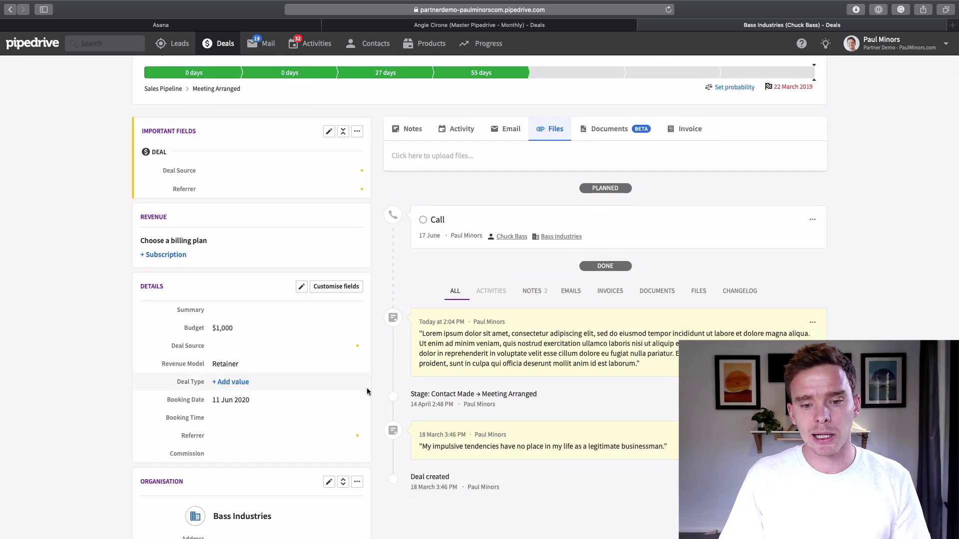
{"action": "scroll", "coordinate": [279, 382], "scroll_direction": "up", "scroll_amount": 2}
{"action": "scroll", "coordinate": [367, 394], "scroll_direction": "down", "scroll_amount": 1}
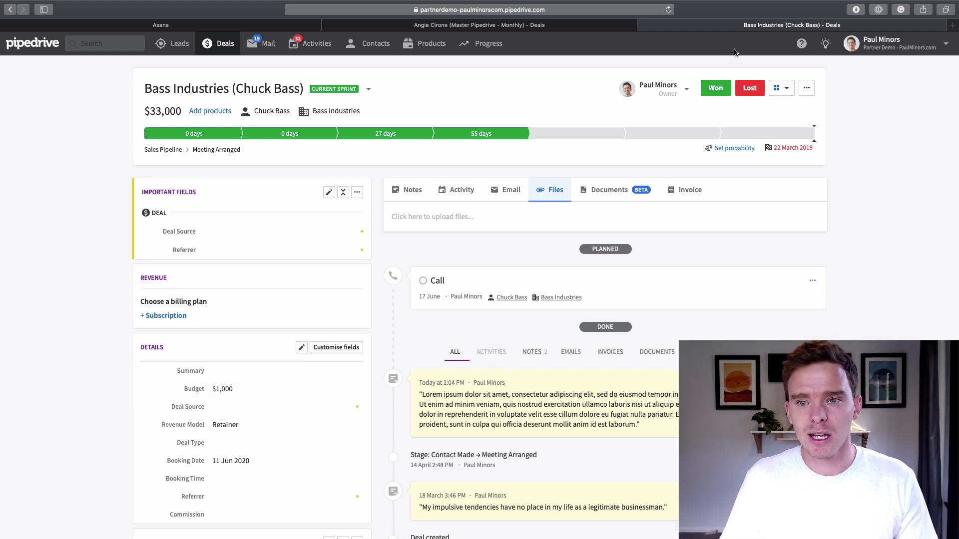
{"action": "left_click_drag", "start_coordinate": [747, 26], "coordinate": [771, 29]}
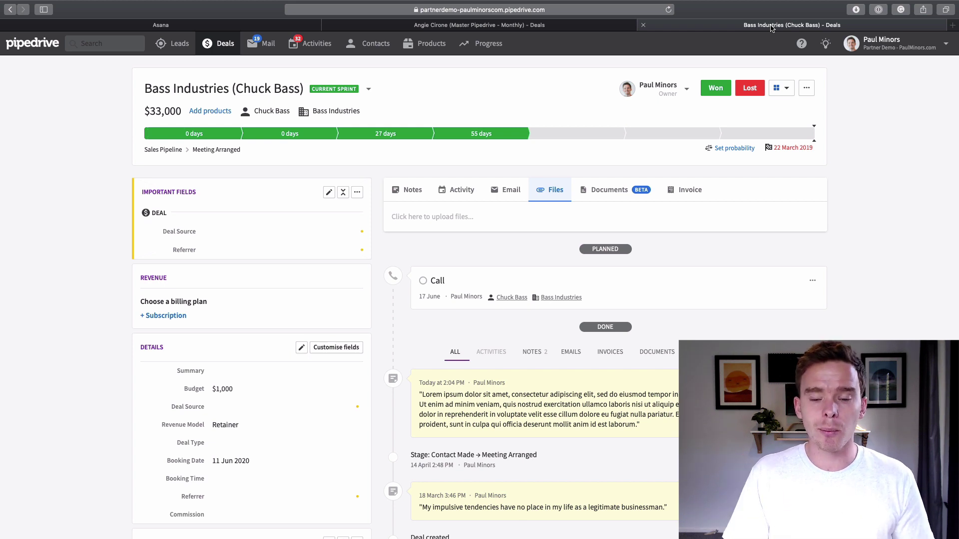
Scroll through the Bass Industries deal page to review its timeline.
{"action": "scroll", "coordinate": [765, 175], "scroll_direction": "down", "scroll_amount": 5}
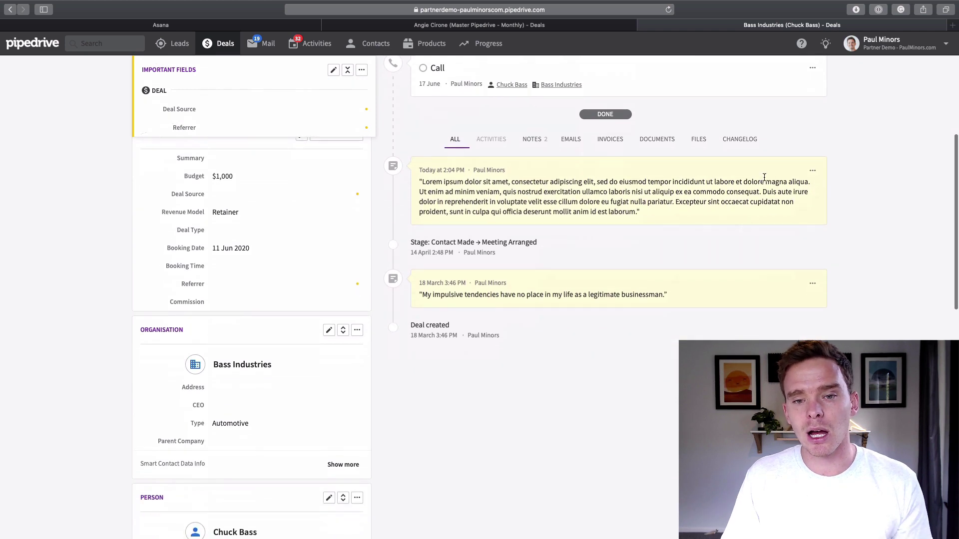
{"action": "scroll", "coordinate": [765, 176], "scroll_direction": "up", "scroll_amount": 5}
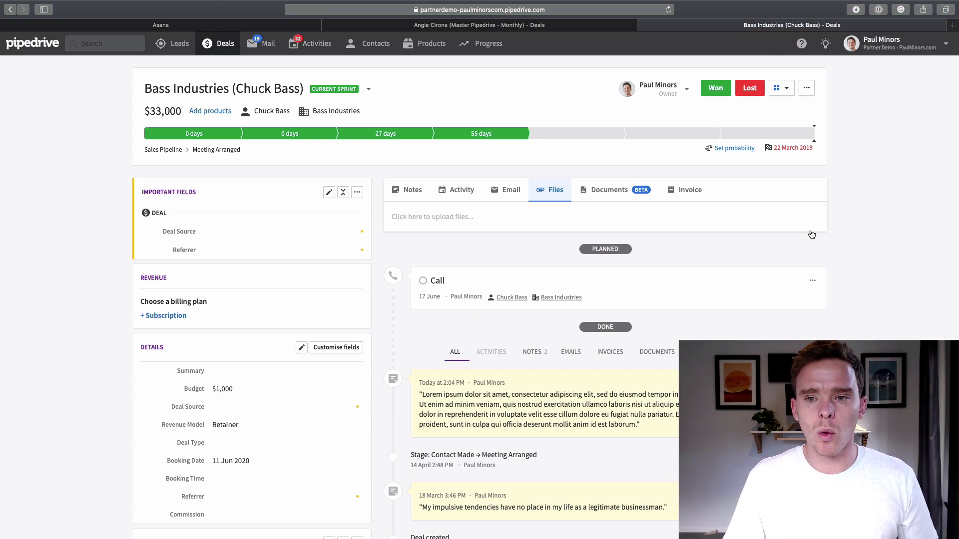
Mark the Bass Industries deal as Won from the deal header.
{"action": "left_click", "coordinate": [721, 86]}
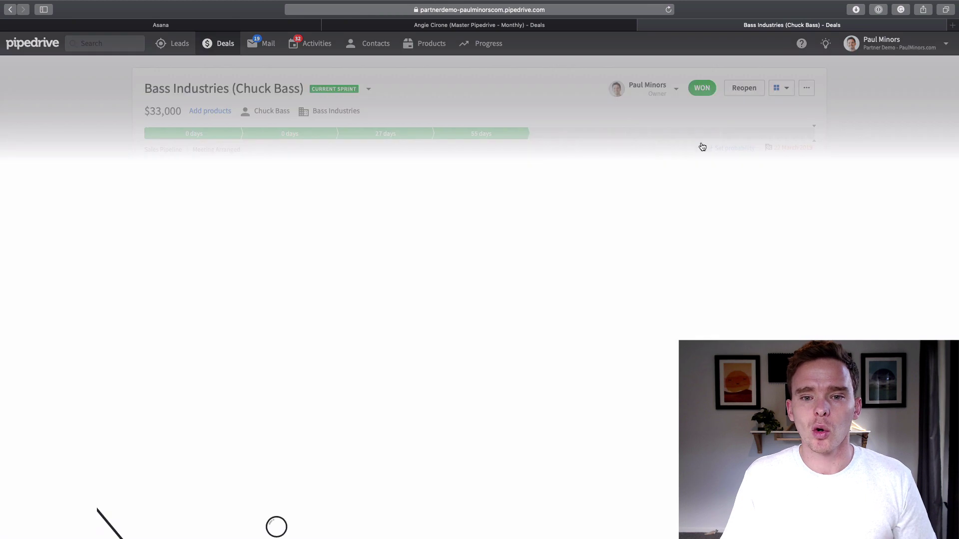